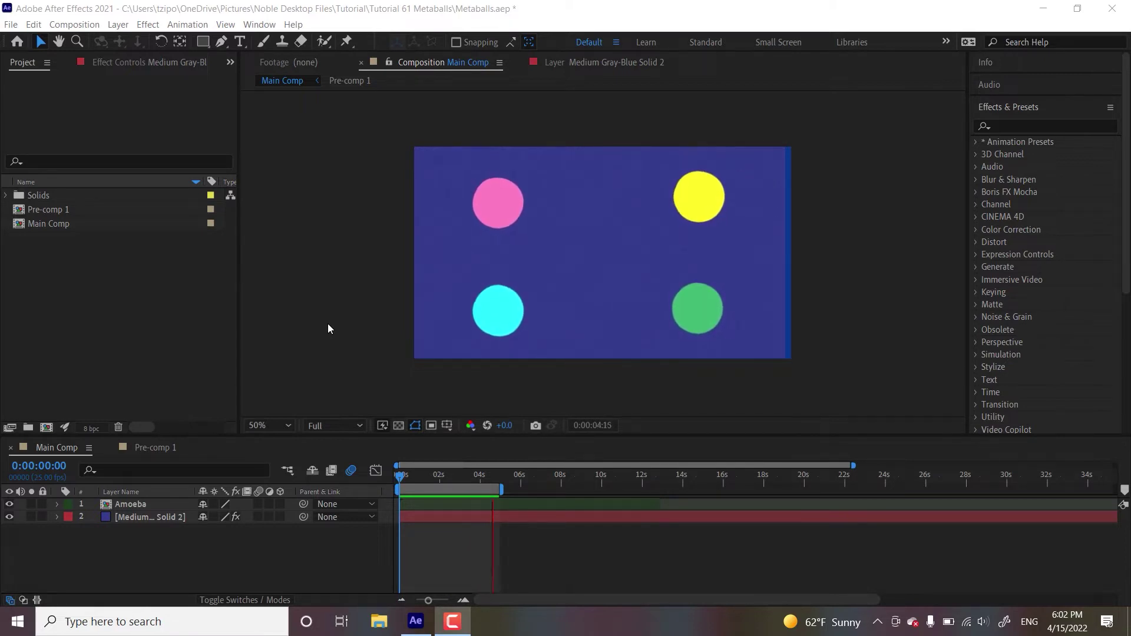
# Clear the current layer selection in Main Comp.
pyautogui.click(143, 357)
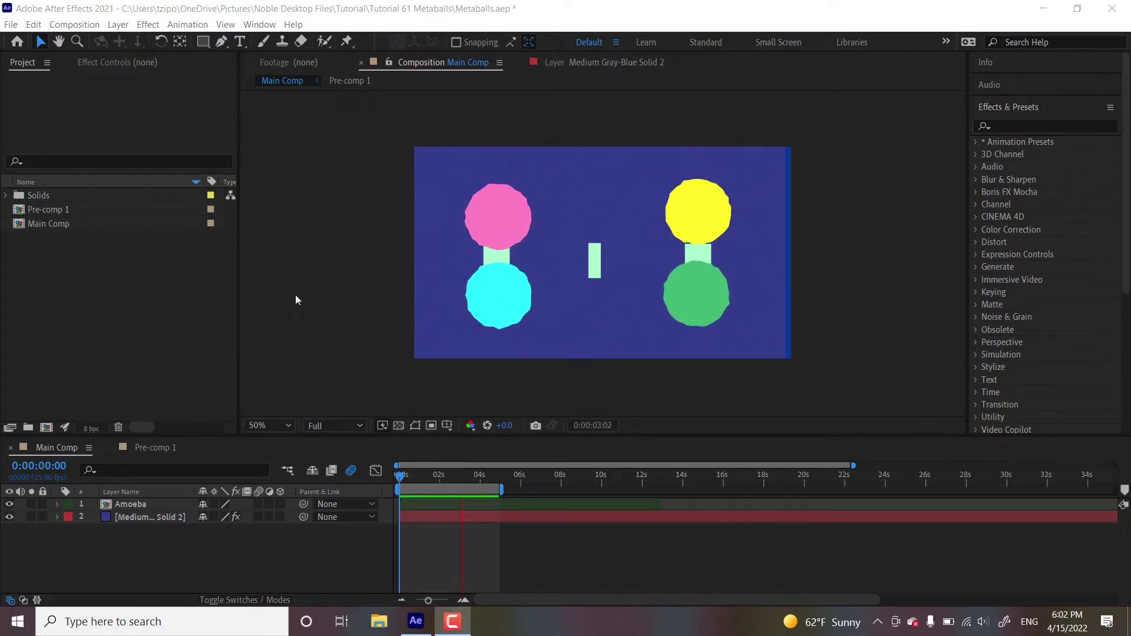
# Open Pre-comp 1 and select the Blob Left 2 layer.
pyautogui.doubleClick(133, 502)
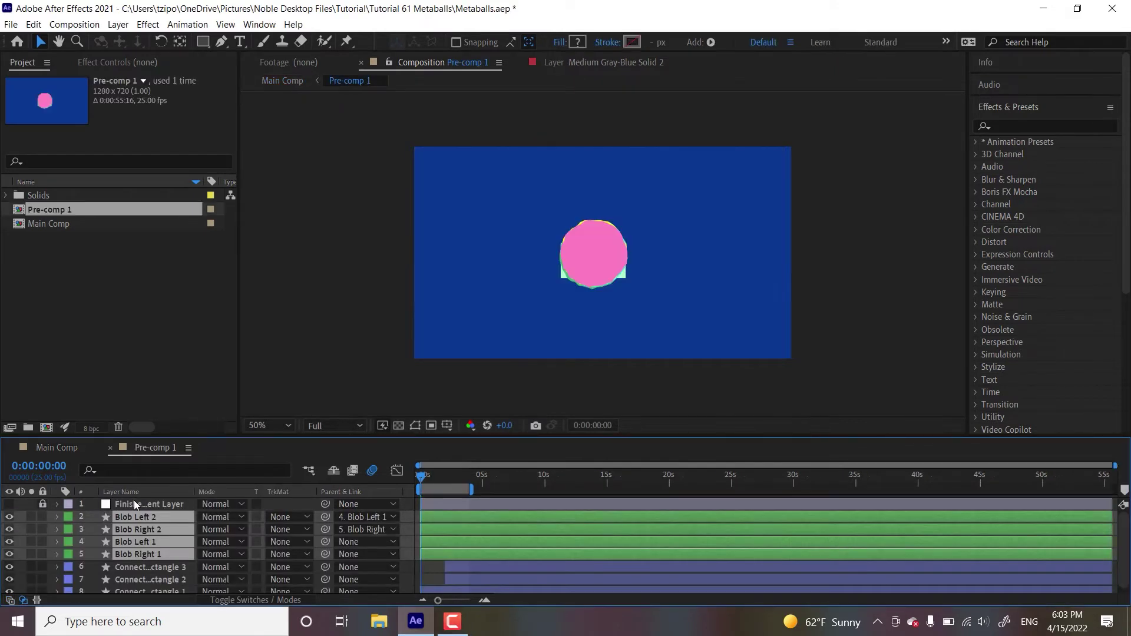
pyautogui.click(154, 567)
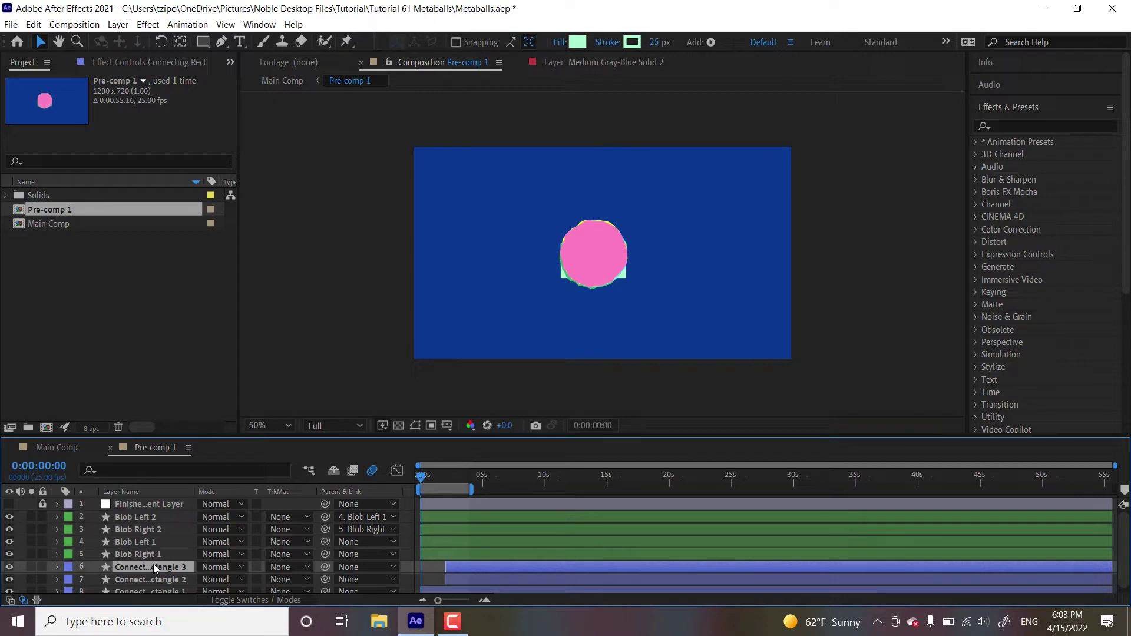
pyautogui.click(145, 517)
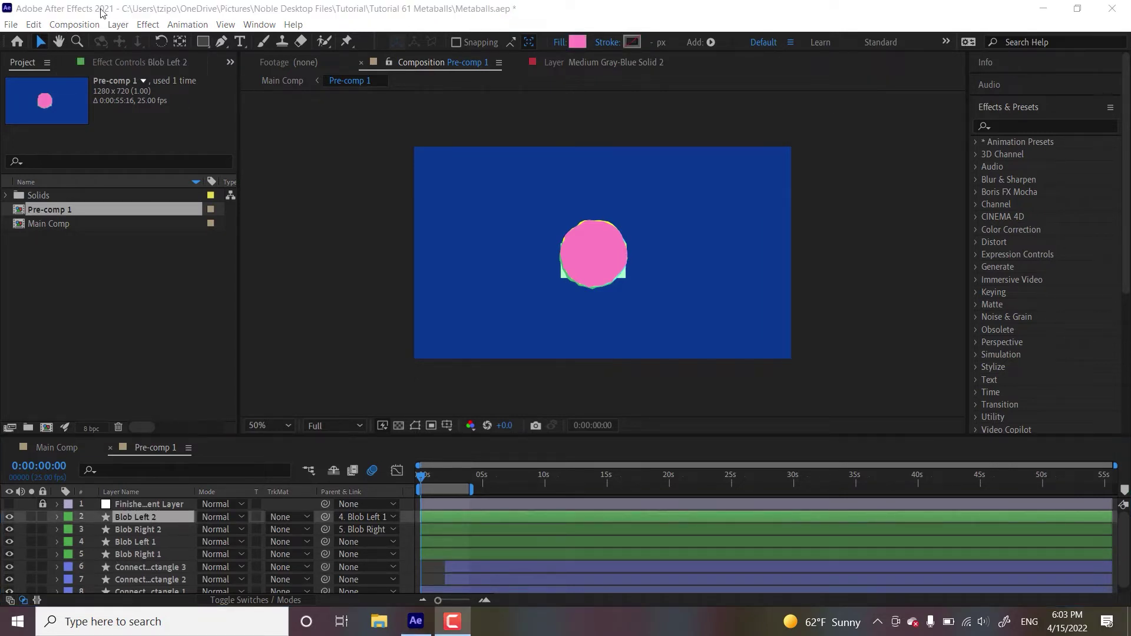
# Add a new adjustment layer above Blob Left 2 via Layer > New > Adjustment Layer.
pyautogui.click(123, 26)
pyautogui.click(121, 27)
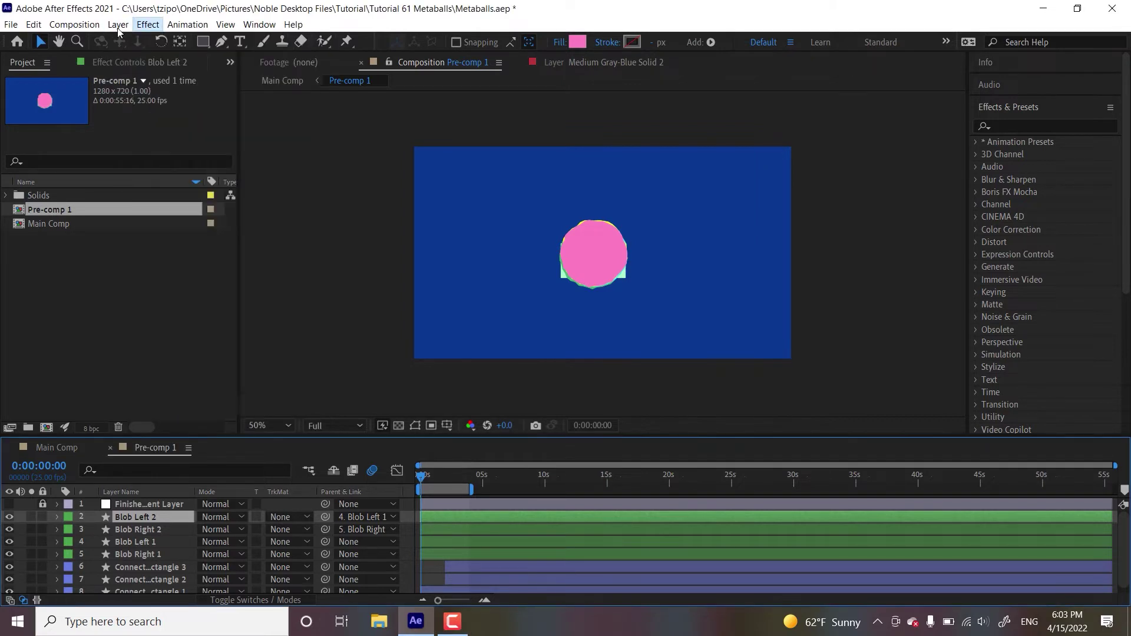
pyautogui.click(118, 24)
pyautogui.moveTo(121, 43)
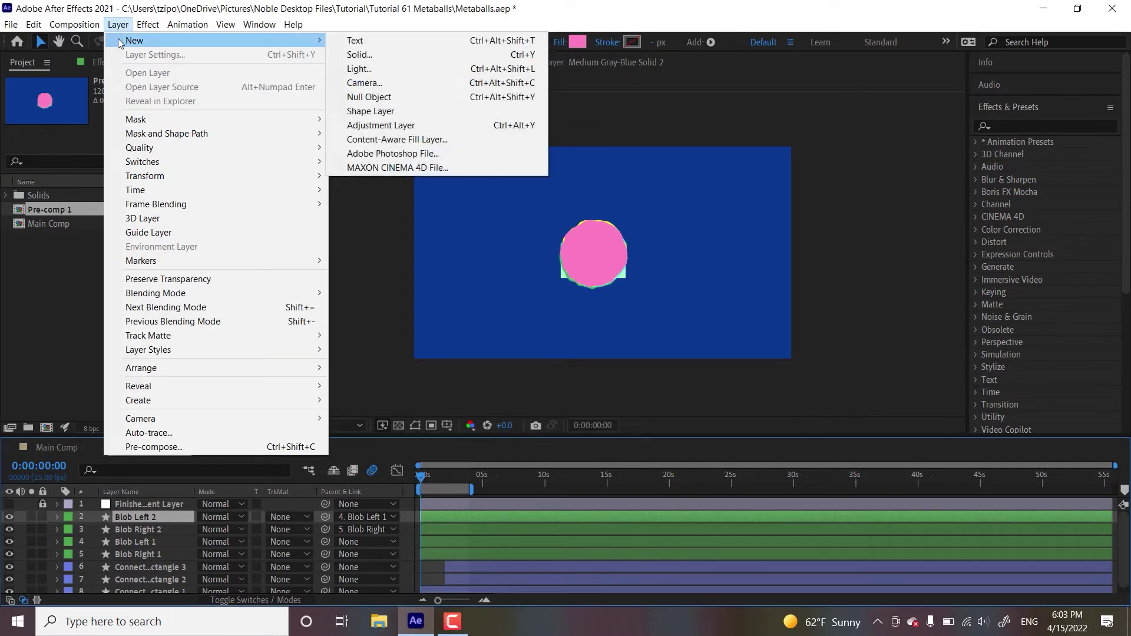
pyautogui.click(411, 124)
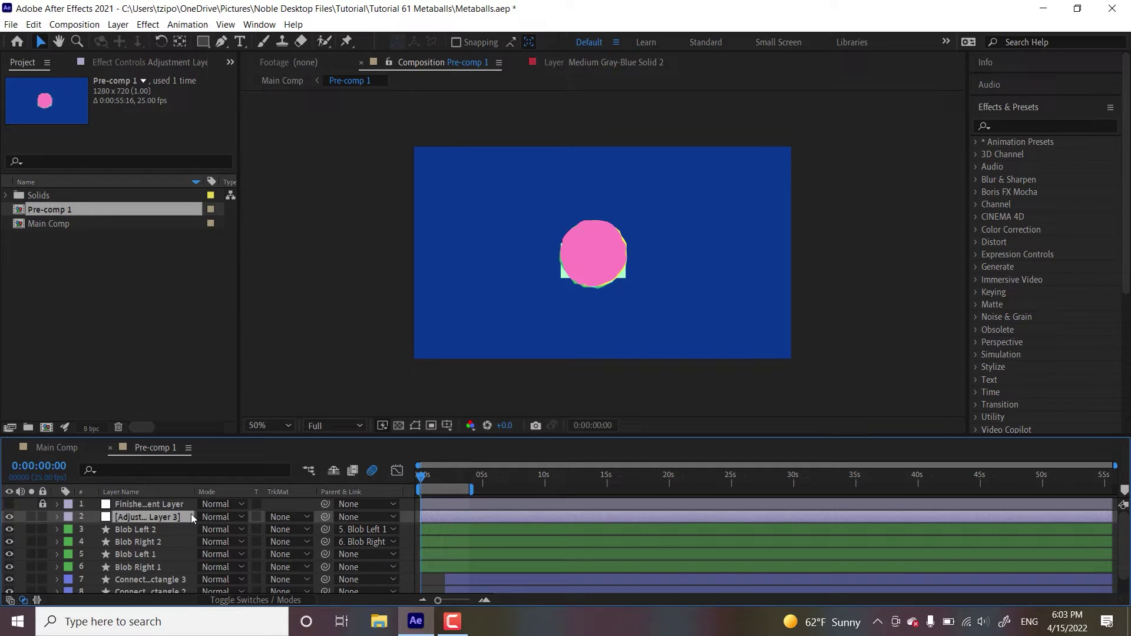
# Find Gaussian Blur in Effects & Presets and apply it to the adjustment layer.
pyautogui.click(1037, 121)
pyautogui.write('g')
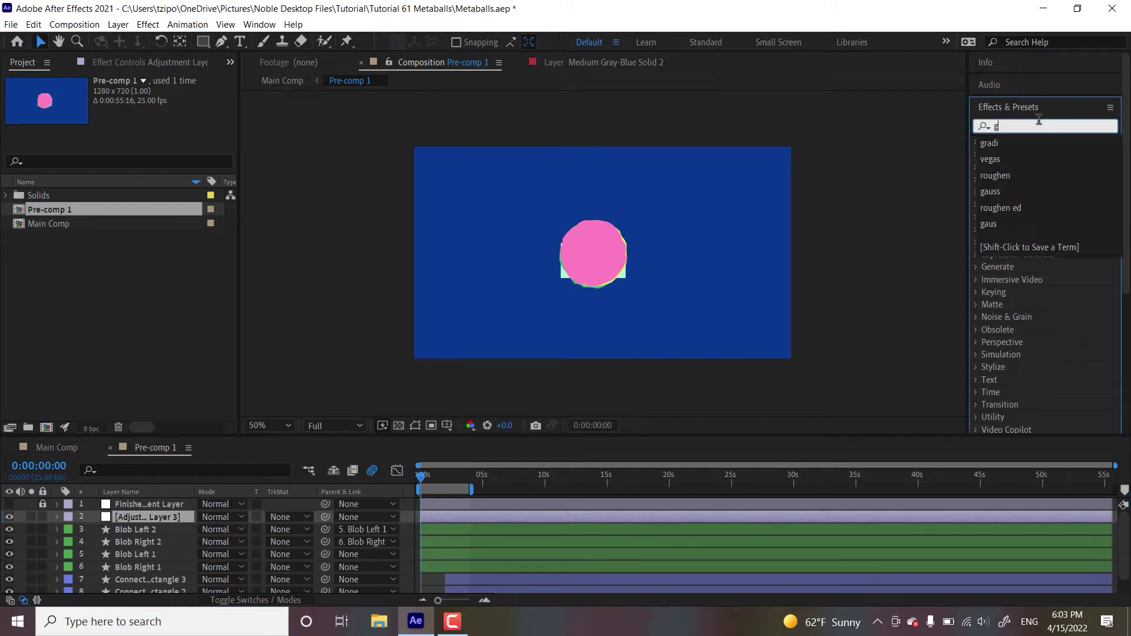
pyautogui.write('aussian')
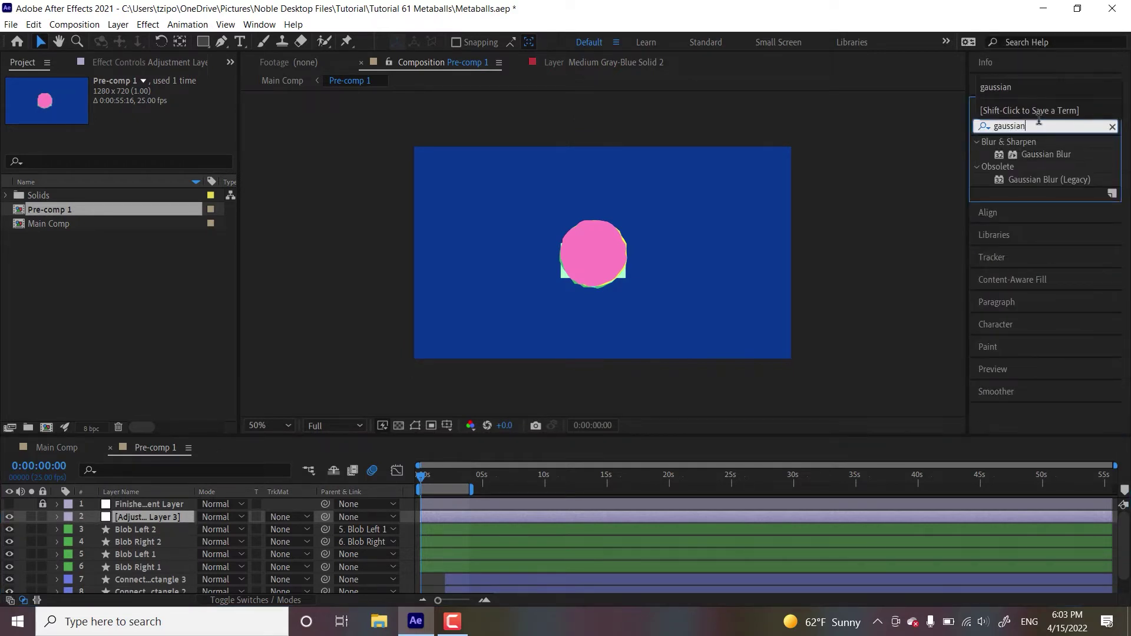
pyautogui.doubleClick(1046, 154)
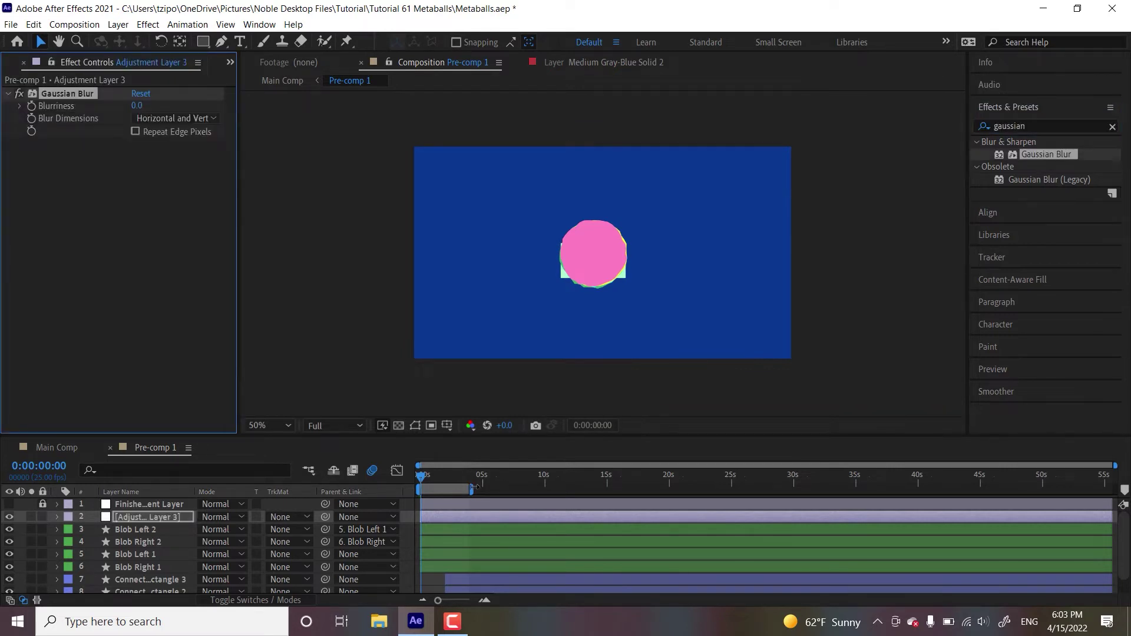
pyautogui.moveTo(1061, 160); pyautogui.dragTo(462, 519)
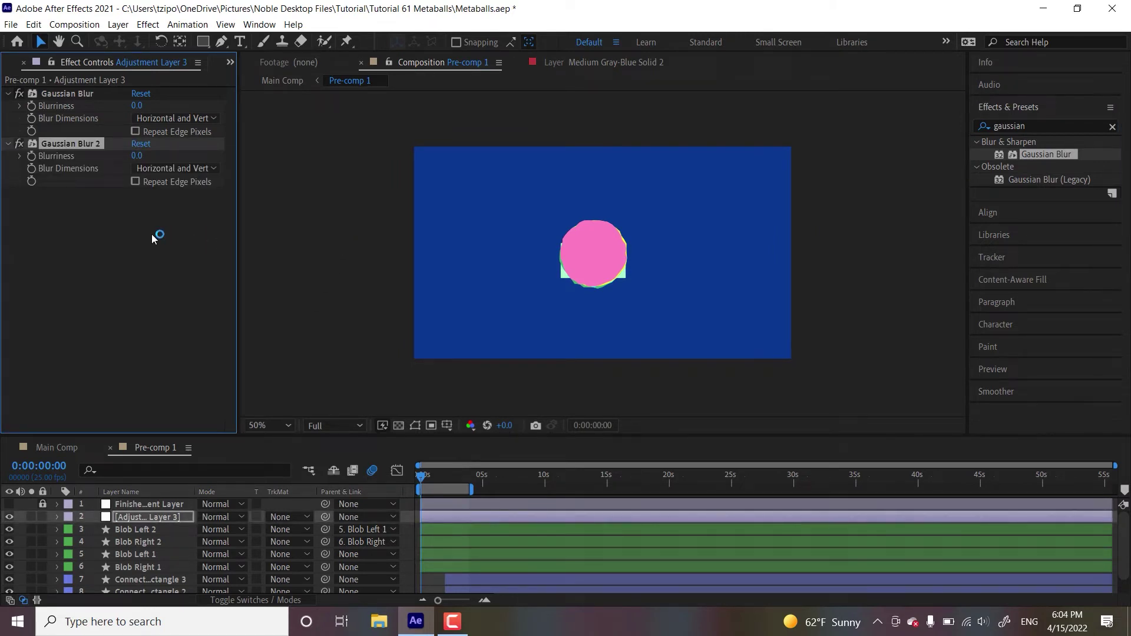
# Set Blurriness to 50 and delete the duplicate Gaussian Blur.
pyautogui.click(137, 156)
pyautogui.press('Return')
pyautogui.click(67, 95)
pyautogui.press('Delete')
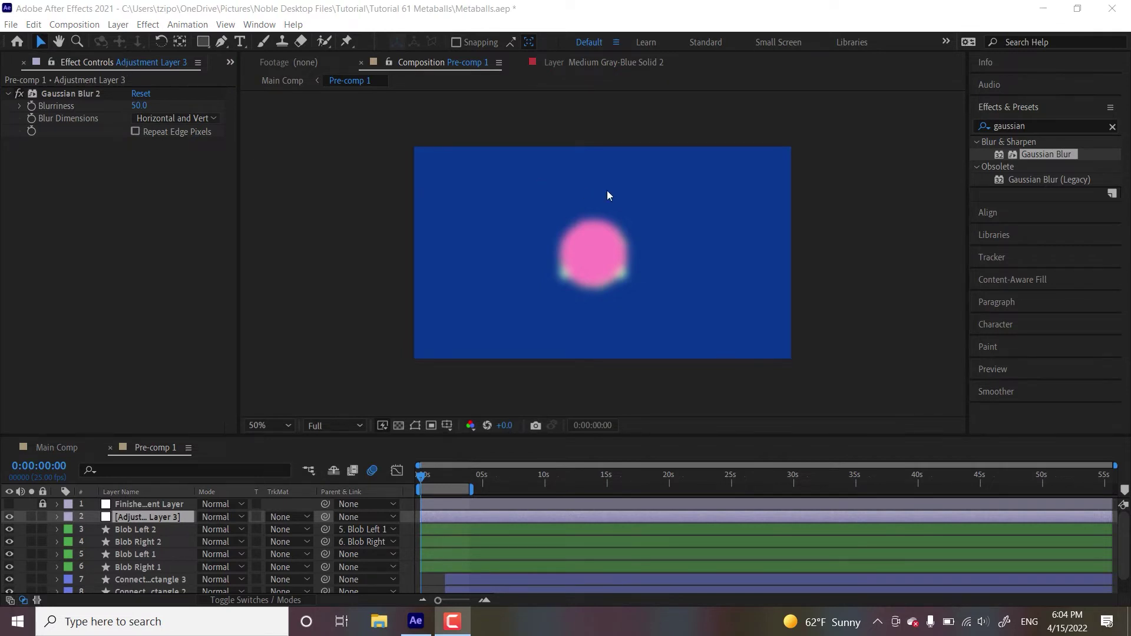
# Apply Simple Choker from Effects & Presets to Adjustment Layer 3.
pyautogui.click(1041, 125)
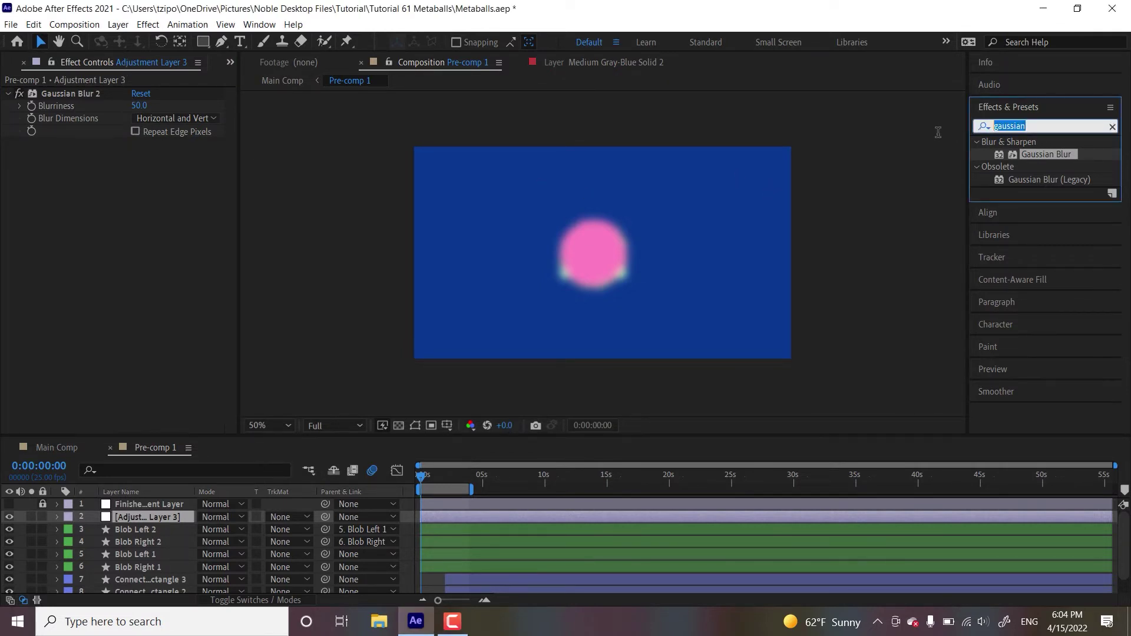
pyautogui.write('simple chok')
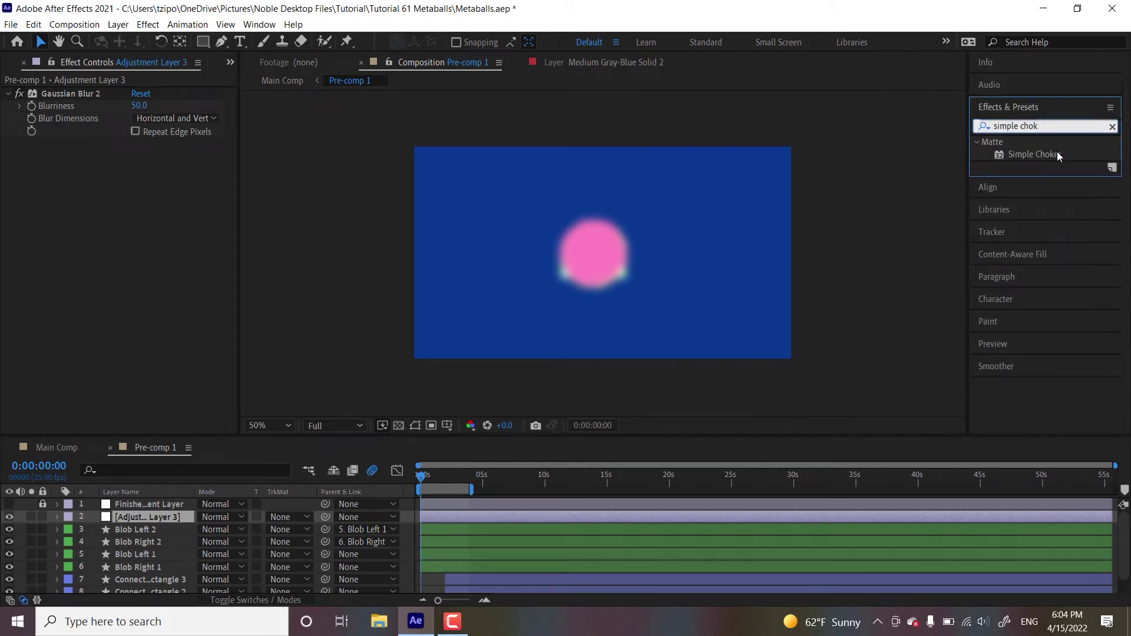
pyautogui.moveTo(1034, 154); pyautogui.dragTo(482, 517)
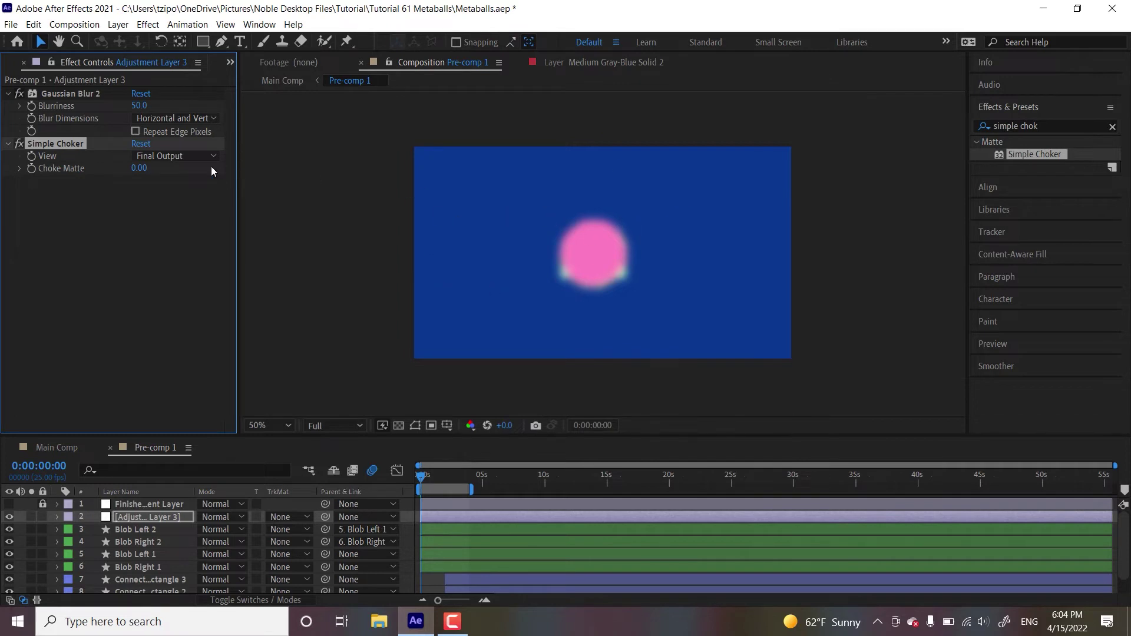
# Set Choke Matte to 50 and preview the gooey blob animation.
pyautogui.click(140, 169)
pyautogui.press('Return')
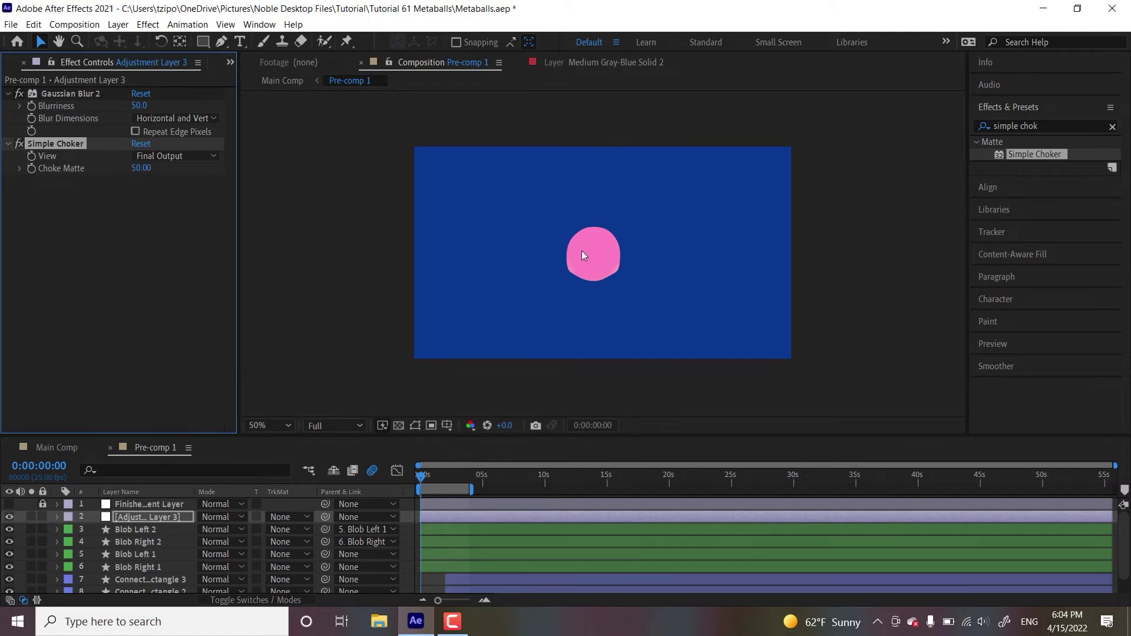
pyautogui.click(365, 364)
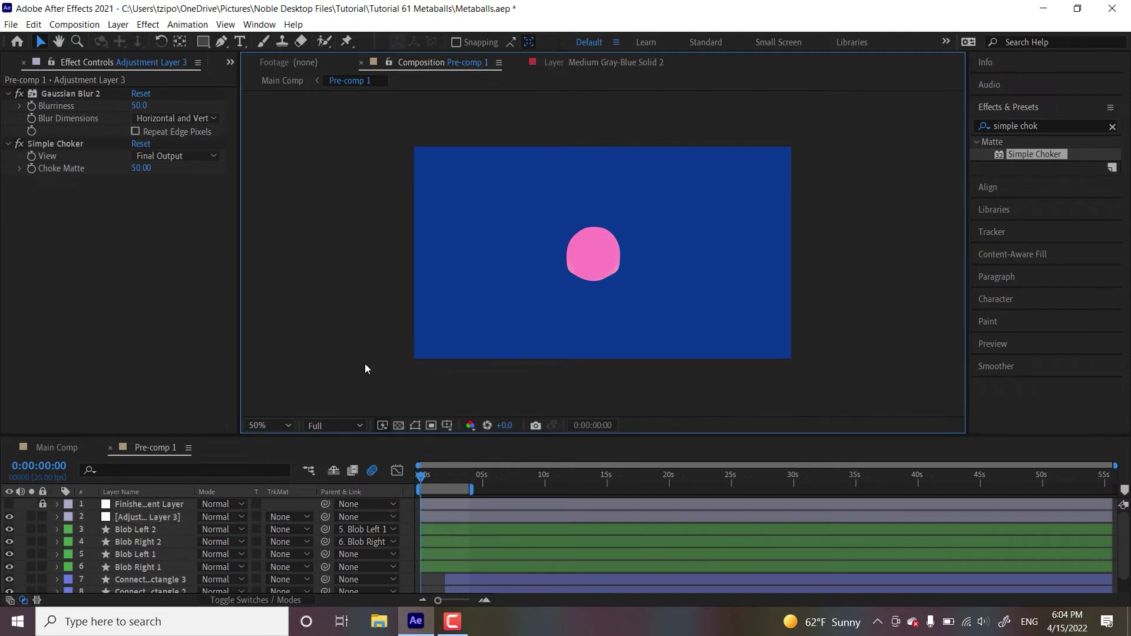
pyautogui.press('space')
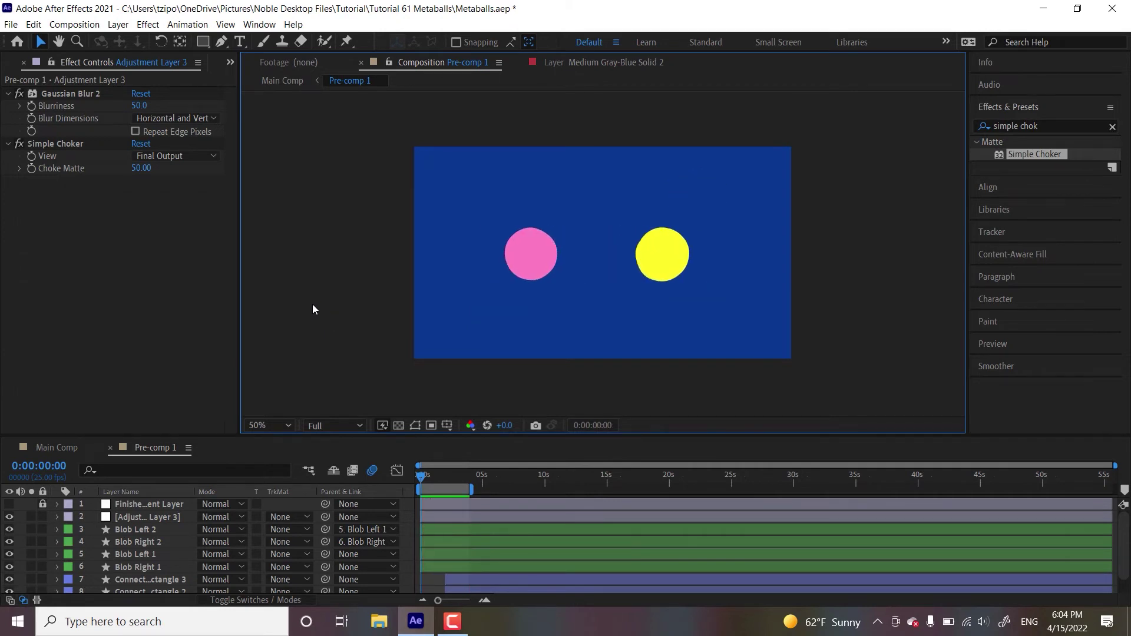
# Apply Roughen Edges to Adjustment Layer 3 with Border 25.
pyautogui.click(1057, 126)
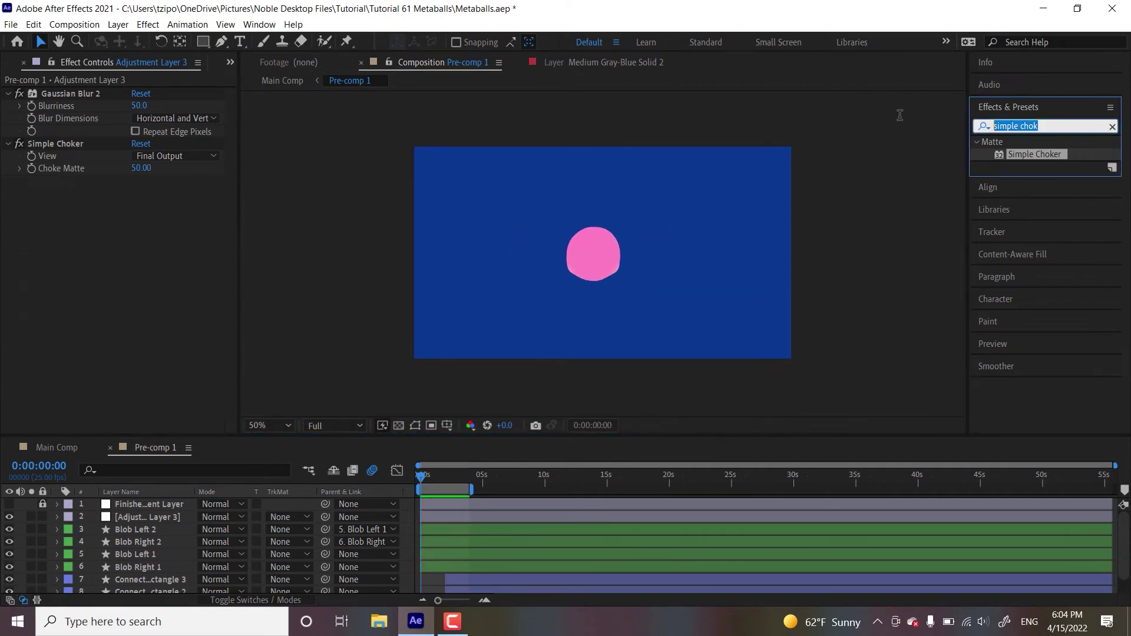
pyautogui.write('roughen')
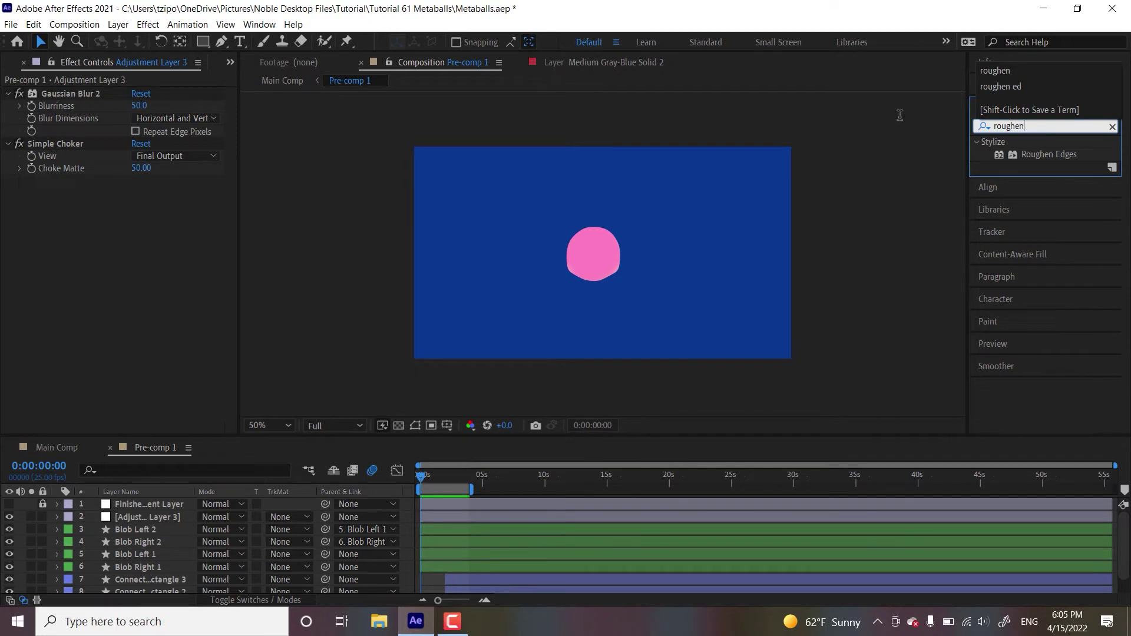
pyautogui.moveTo(1041, 155); pyautogui.dragTo(480, 517)
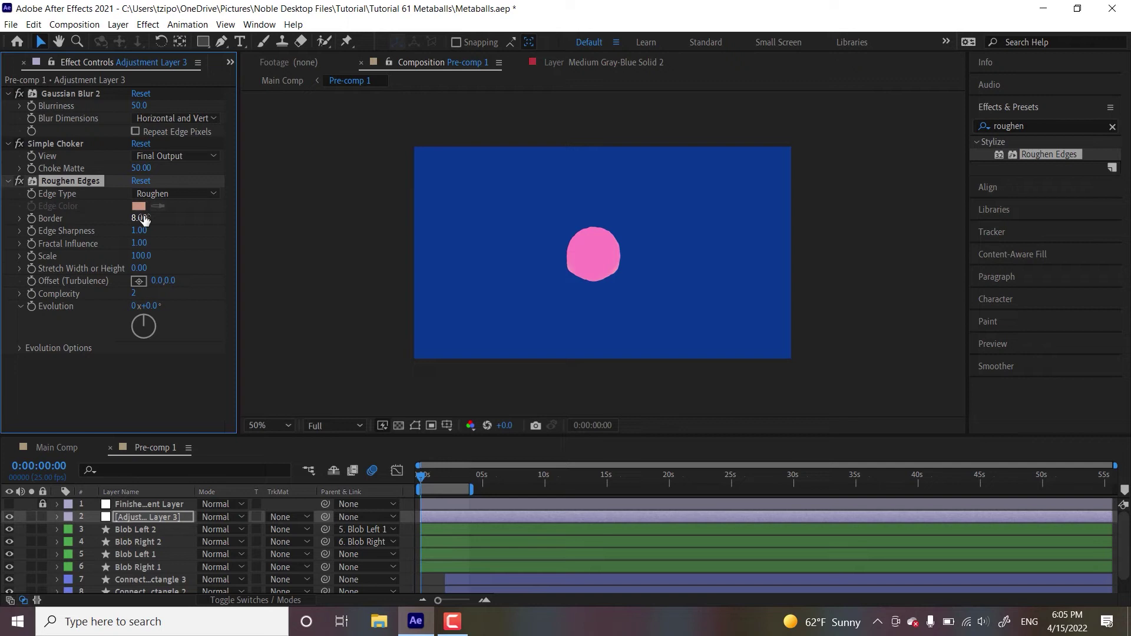
pyautogui.click(140, 218)
pyautogui.press('Return')
# Set Roughen Edges Edge Sharpness to 1.00 and Fractal Influence to 0.
pyautogui.moveTo(88, 236); pyautogui.dragTo(88, 235)
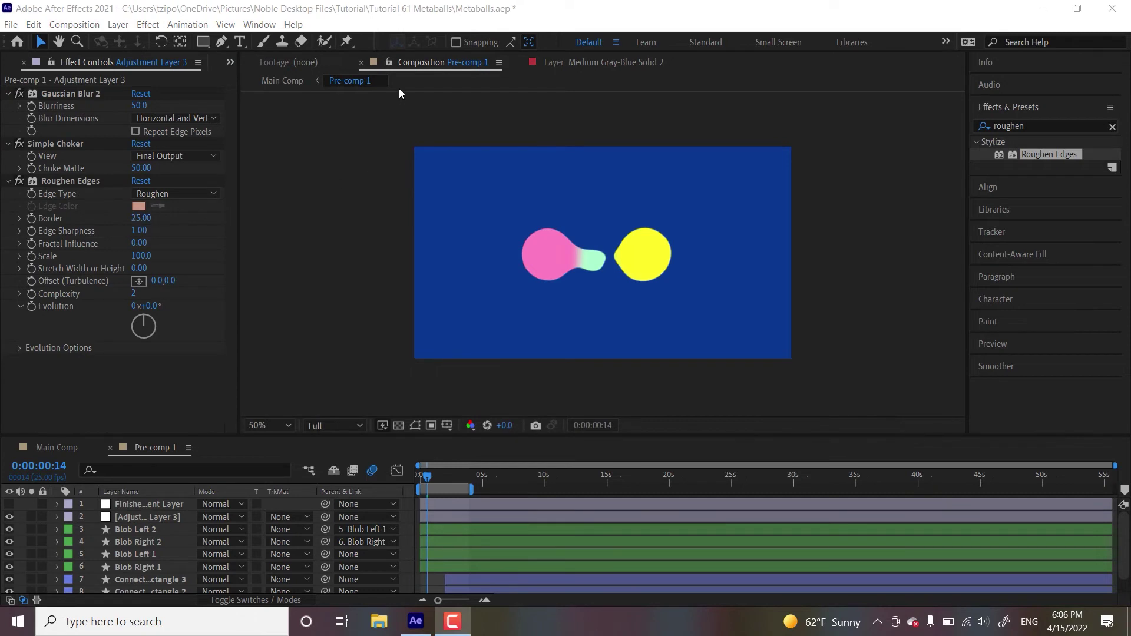
pyautogui.hotkey('ctrl', 'z')
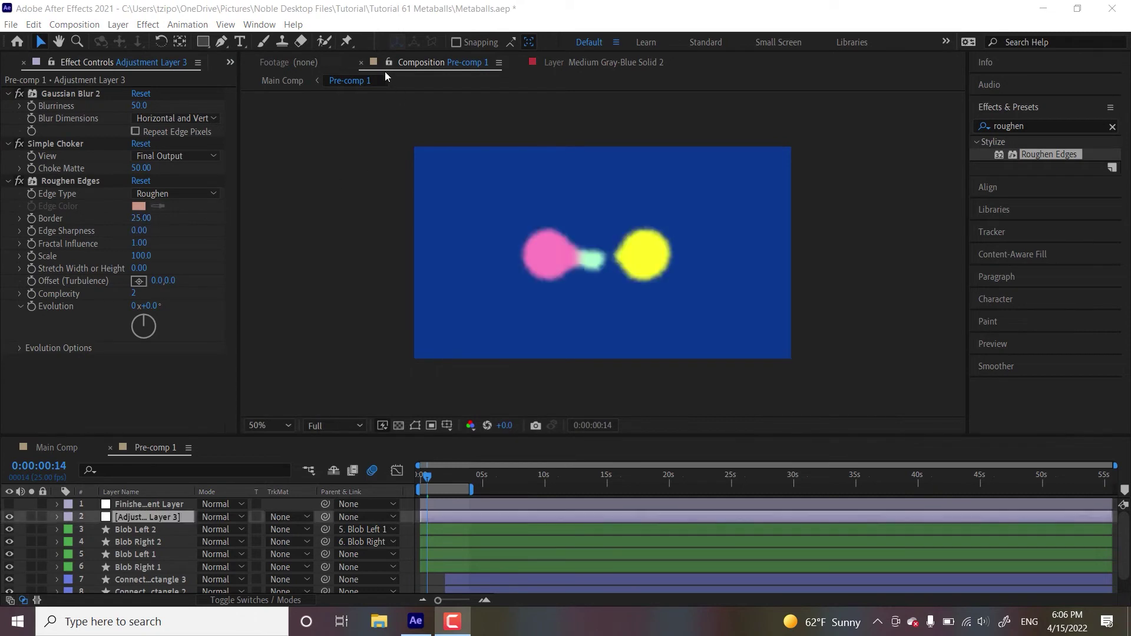
pyautogui.click(120, 231)
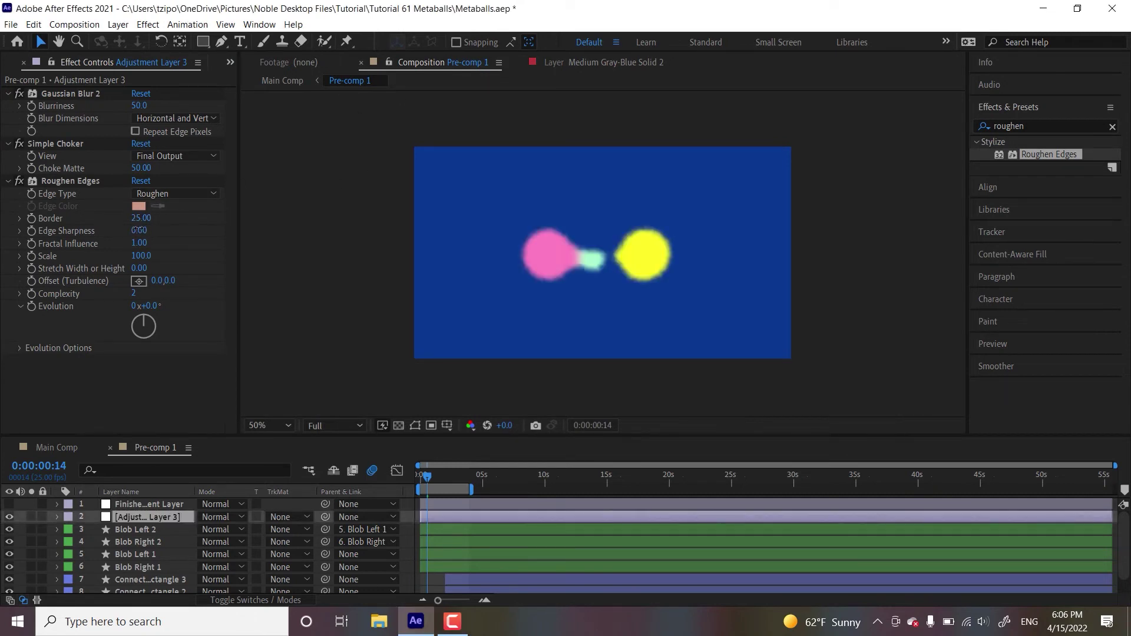
pyautogui.click(139, 232)
pyautogui.write('1')
pyautogui.press('Return')
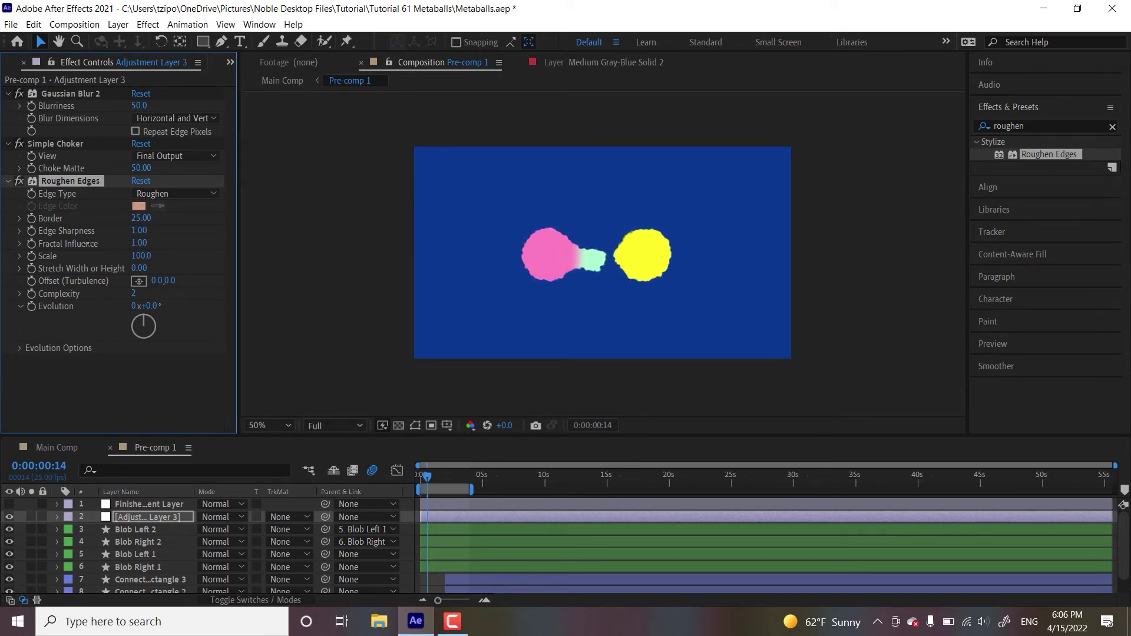
pyautogui.moveTo(86, 244); pyautogui.dragTo(53, 248)
# Try other Edge Sharpness values, then undo back to the smooth edges.
pyautogui.moveTo(140, 230); pyautogui.dragTo(91, 231)
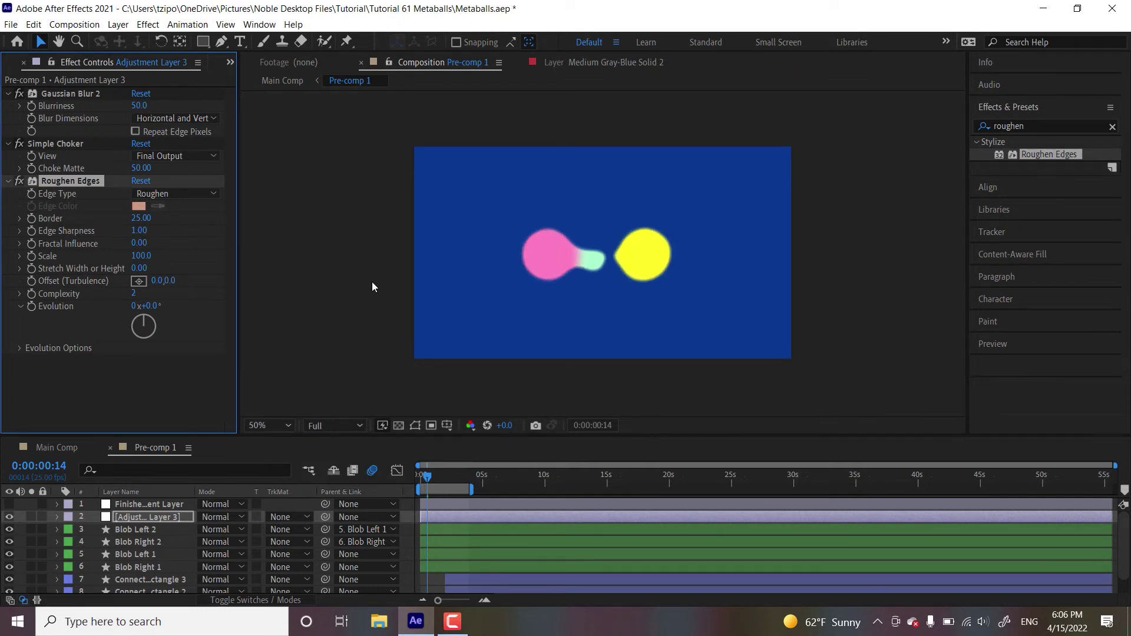
pyautogui.hotkey('ctrl', 'z')
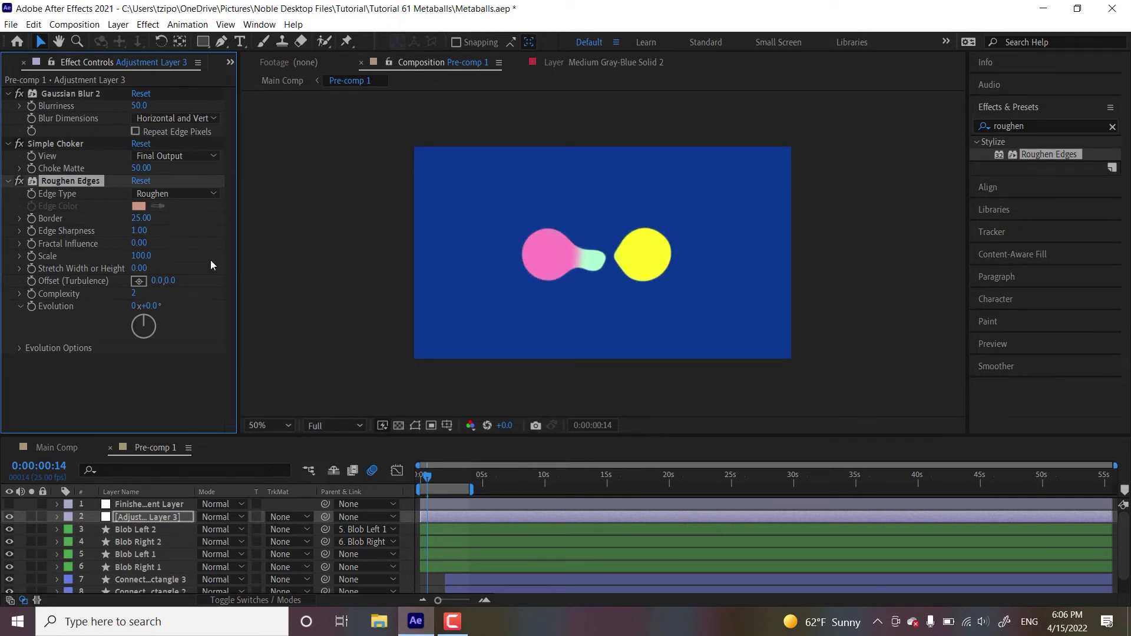
pyautogui.click(375, 271)
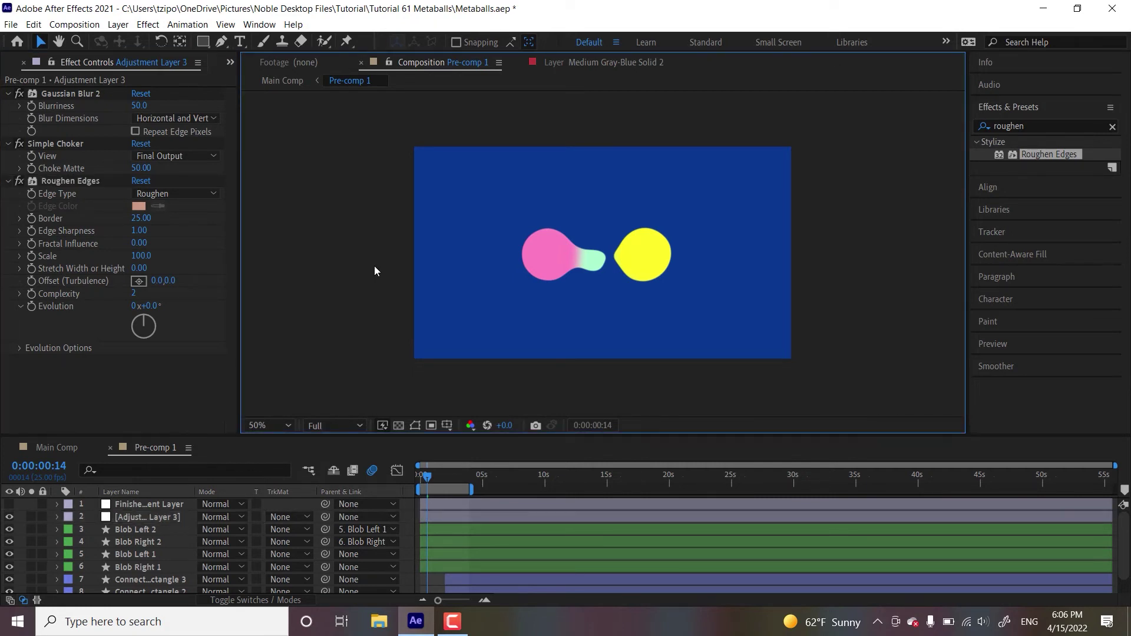
pyautogui.moveTo(140, 230); pyautogui.dragTo(280, 242)
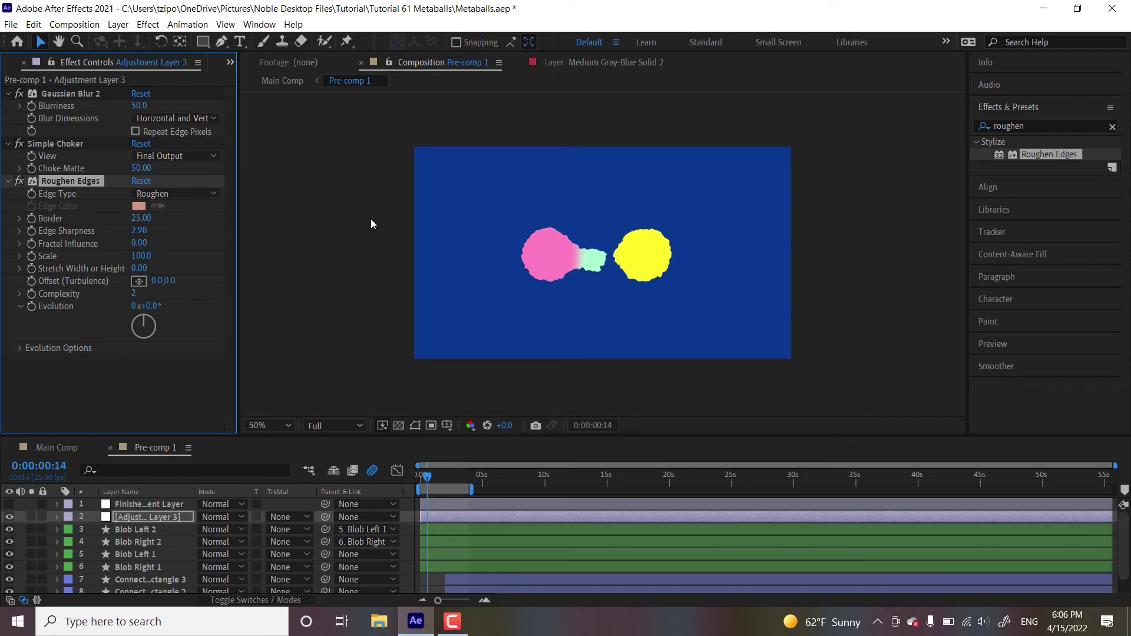
pyautogui.hotkey('ctrl', 'z')
pyautogui.hotkey('ctrl', 'z')
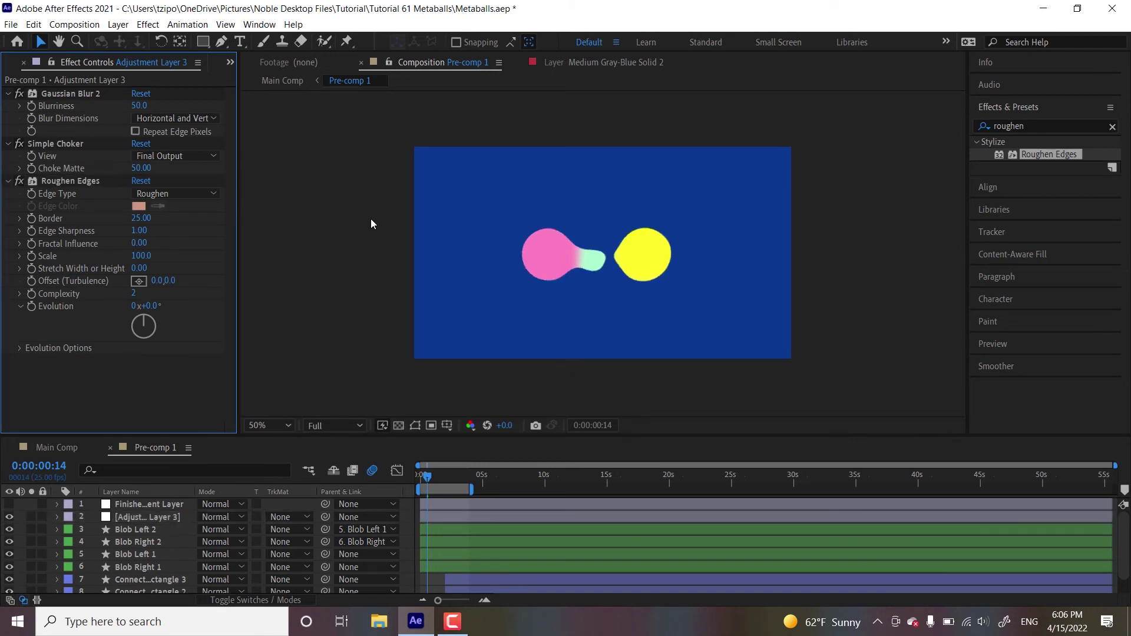
# Select the four blob layers and set their blend mode to Screen.
pyautogui.click(139, 529)
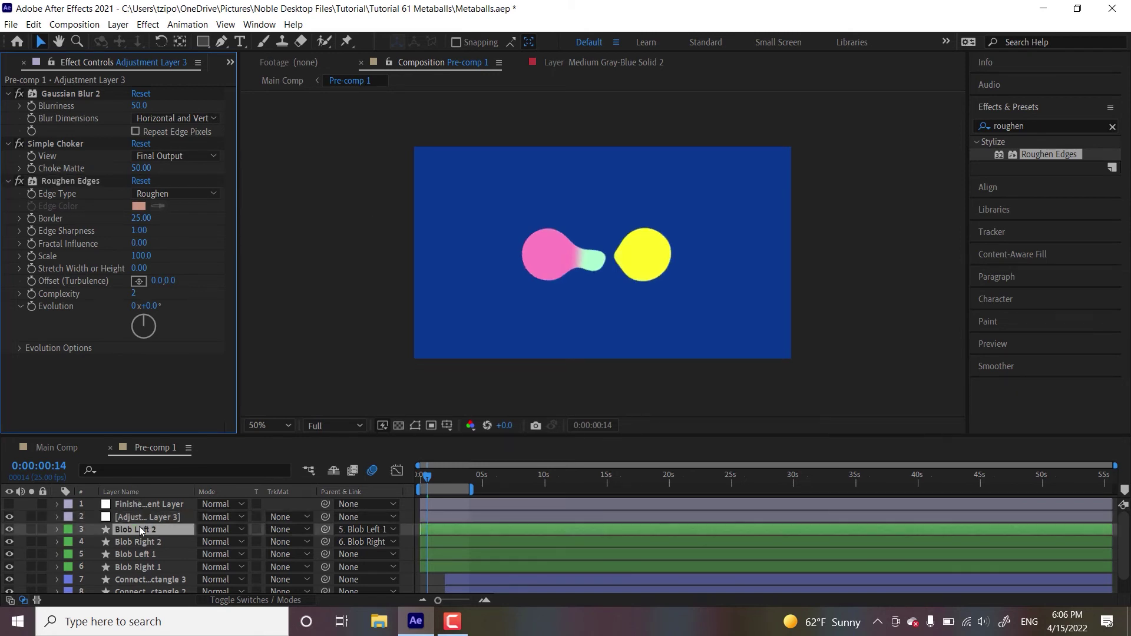
pyautogui.keyDown('shift'); pyautogui.click(146, 565); pyautogui.keyUp('shift')
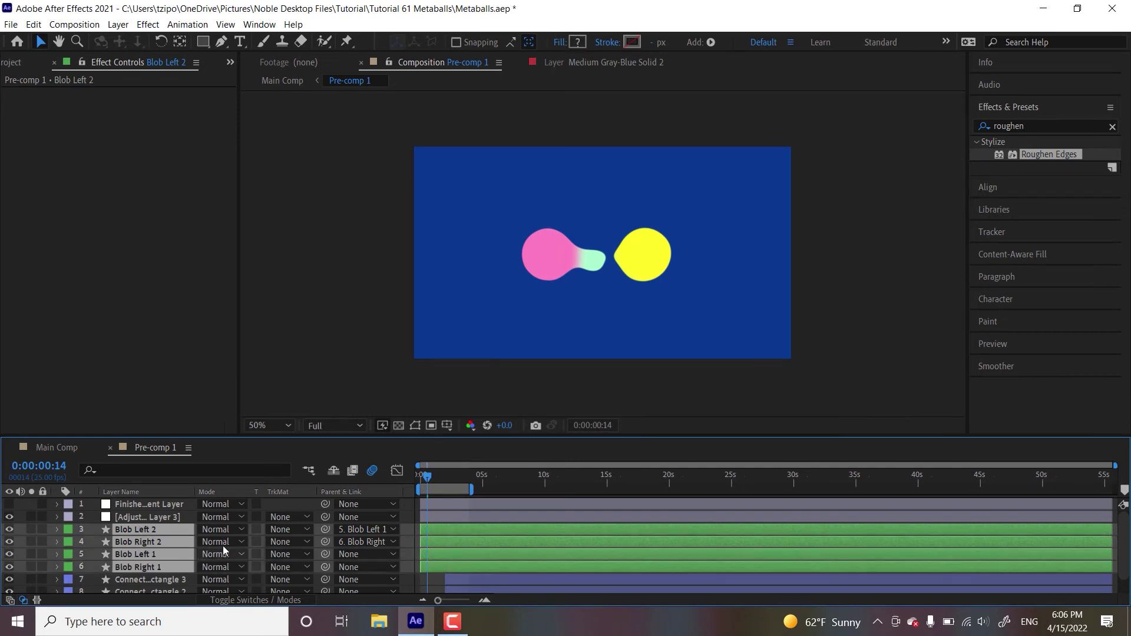
pyautogui.click(232, 530)
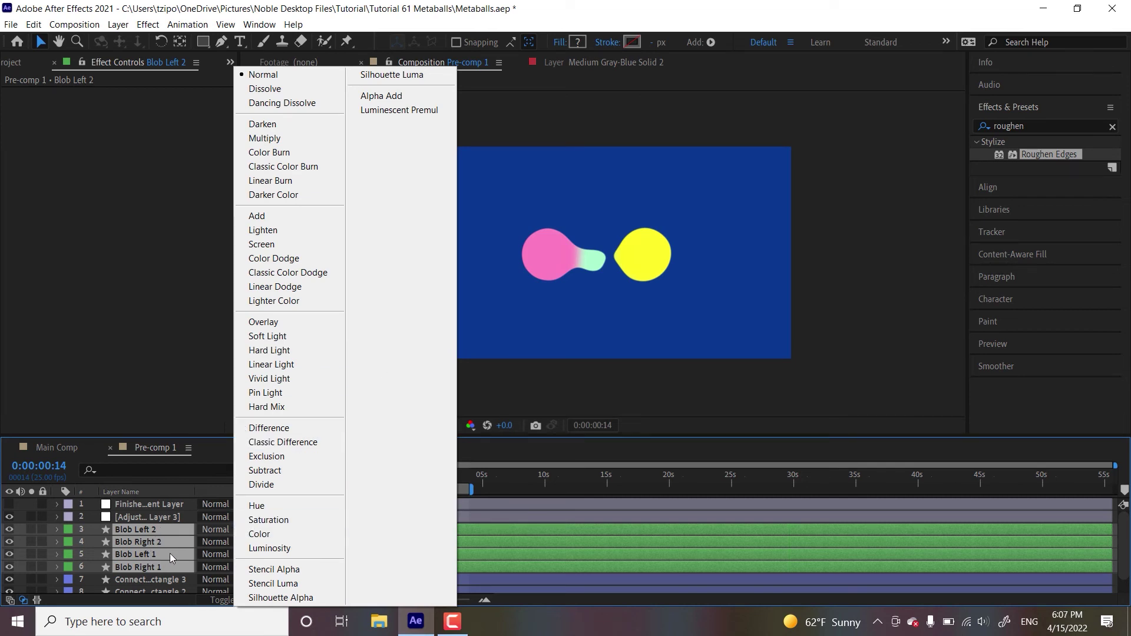
pyautogui.click(264, 245)
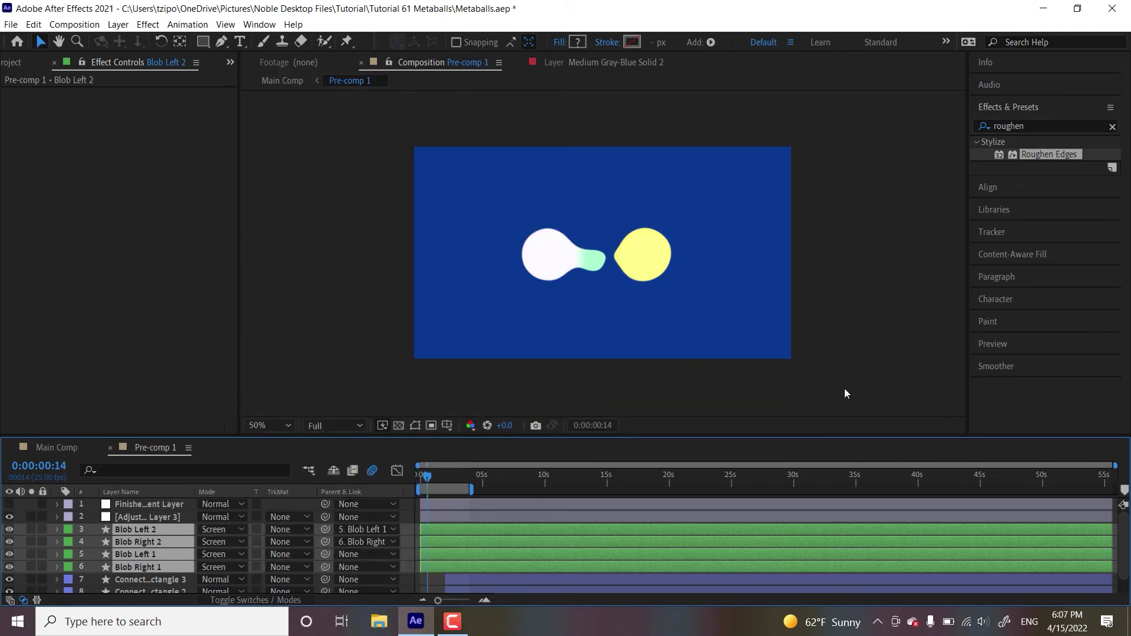
pyautogui.click(901, 326)
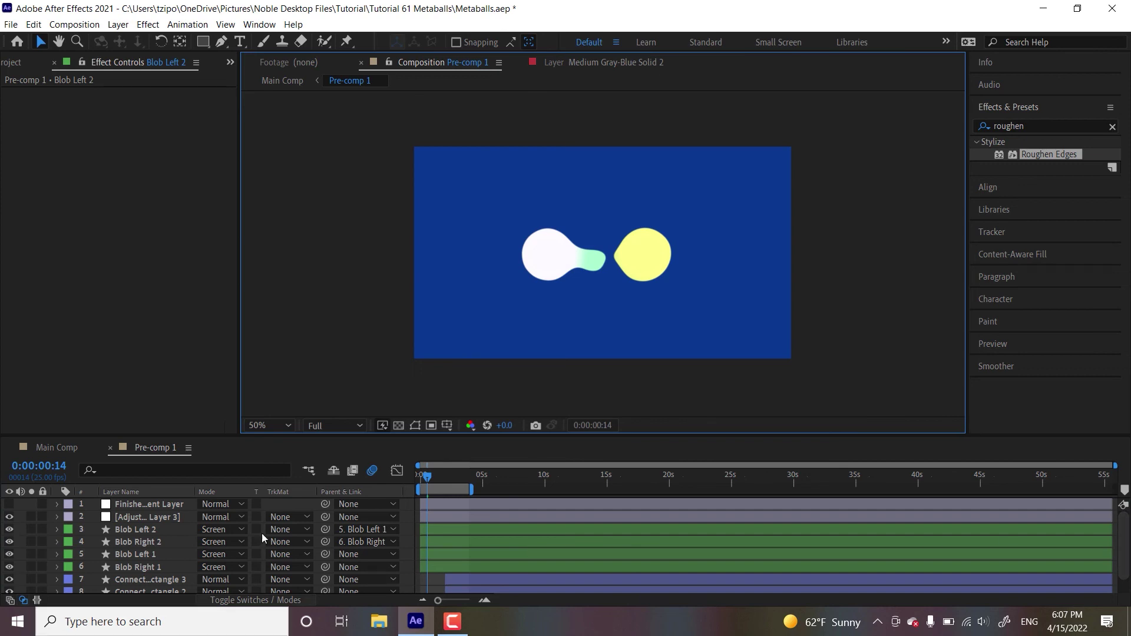
# Toggle the timeline between Switches and Modes columns to check the blend modes.
pyautogui.click(257, 599)
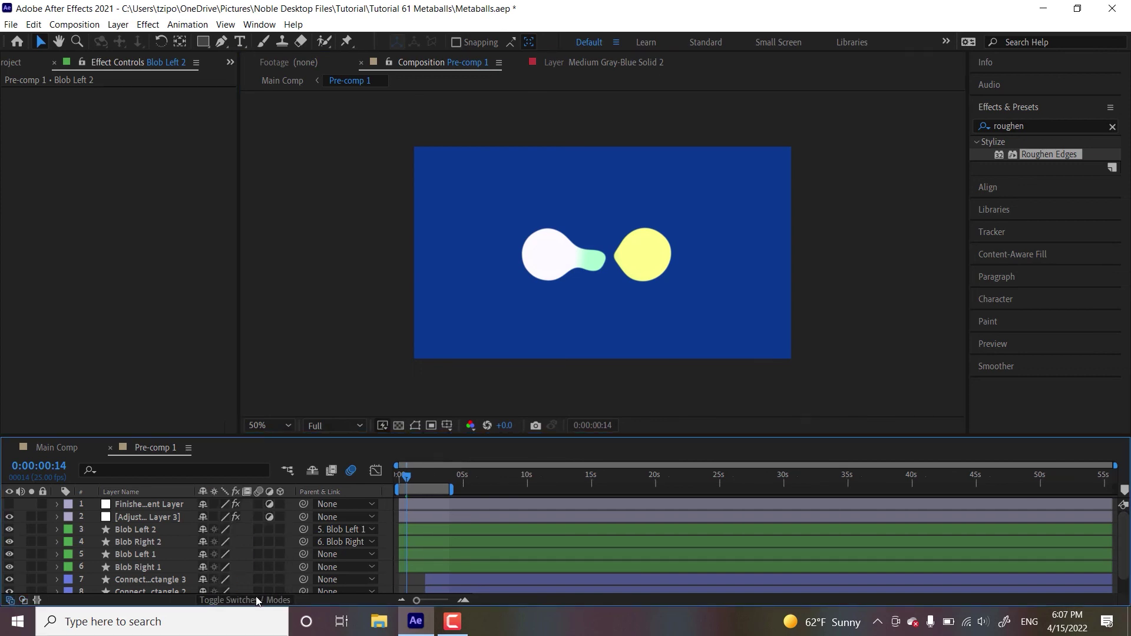
pyautogui.click(256, 600)
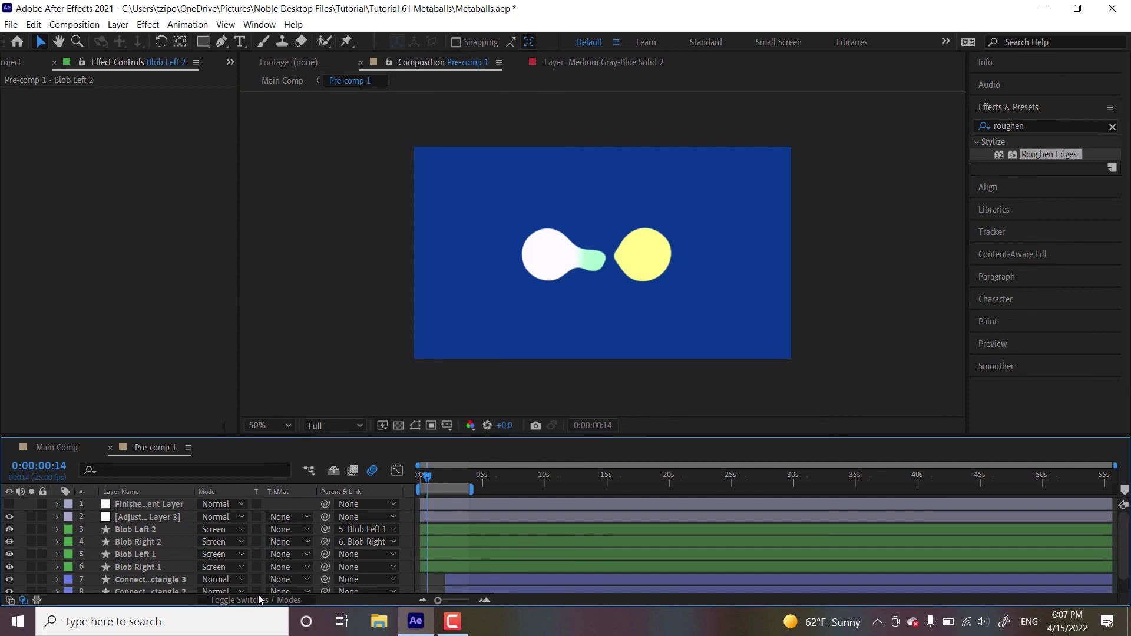
pyautogui.click(258, 595)
pyautogui.click(258, 599)
pyautogui.click(257, 599)
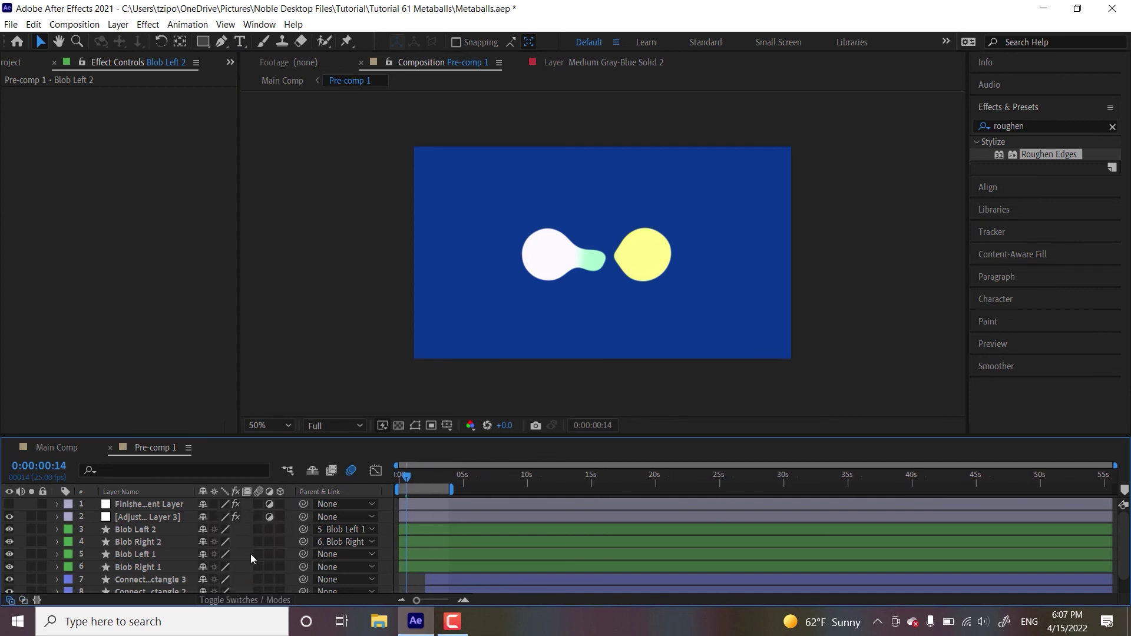
pyautogui.click(221, 601)
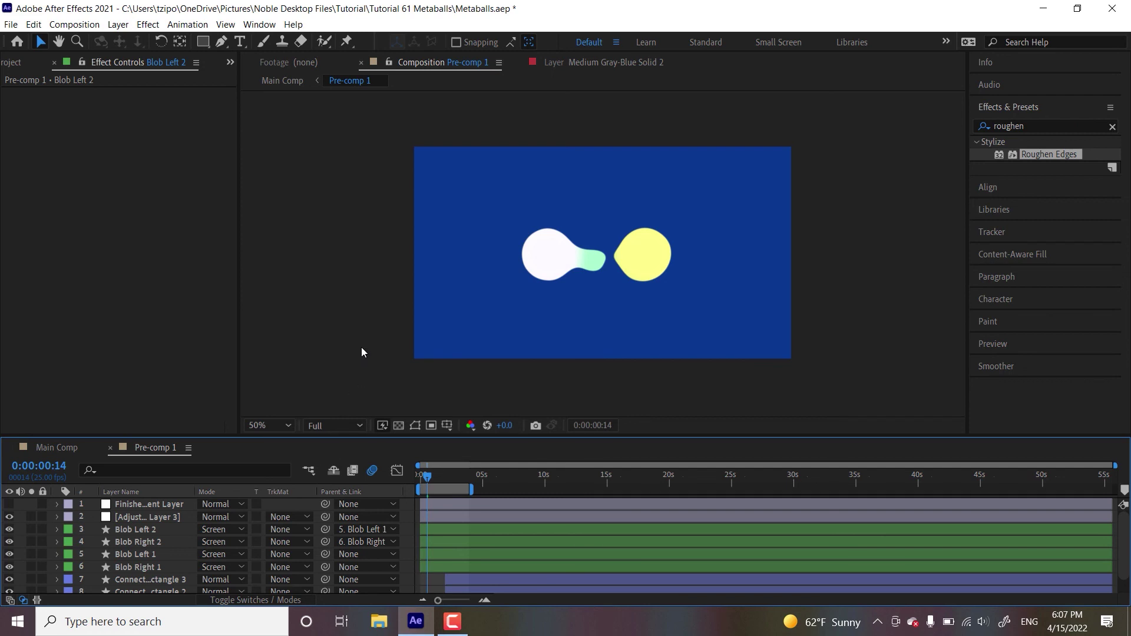
# Play Pre-comp 1 from its first frame to watch the white and yellow blobs merge.
pyautogui.click(362, 347)
pyautogui.press('space')
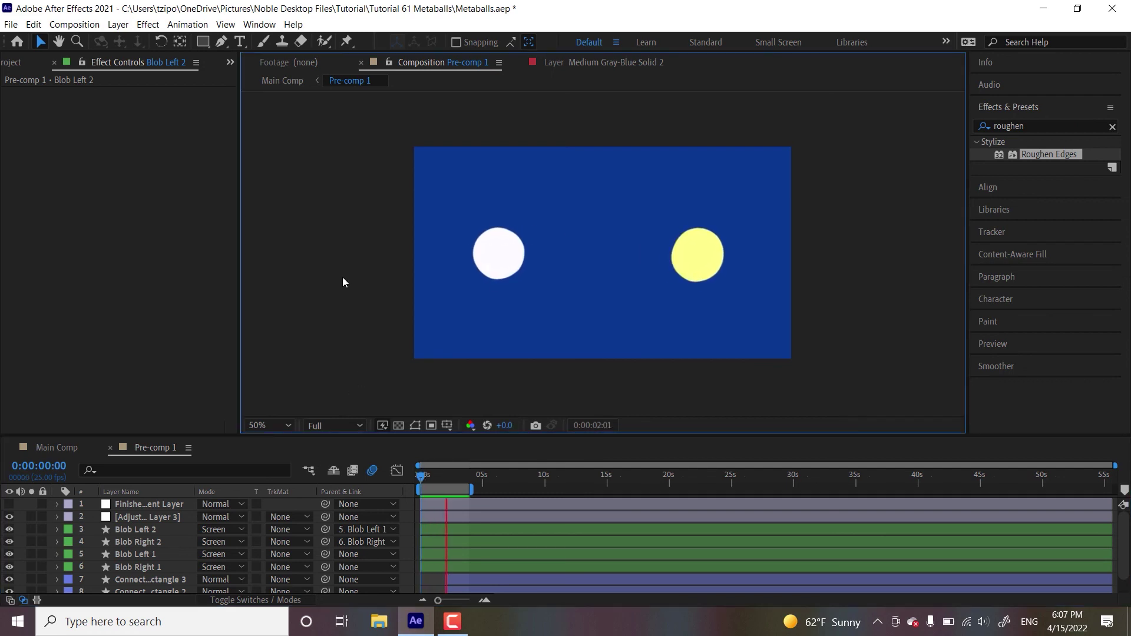